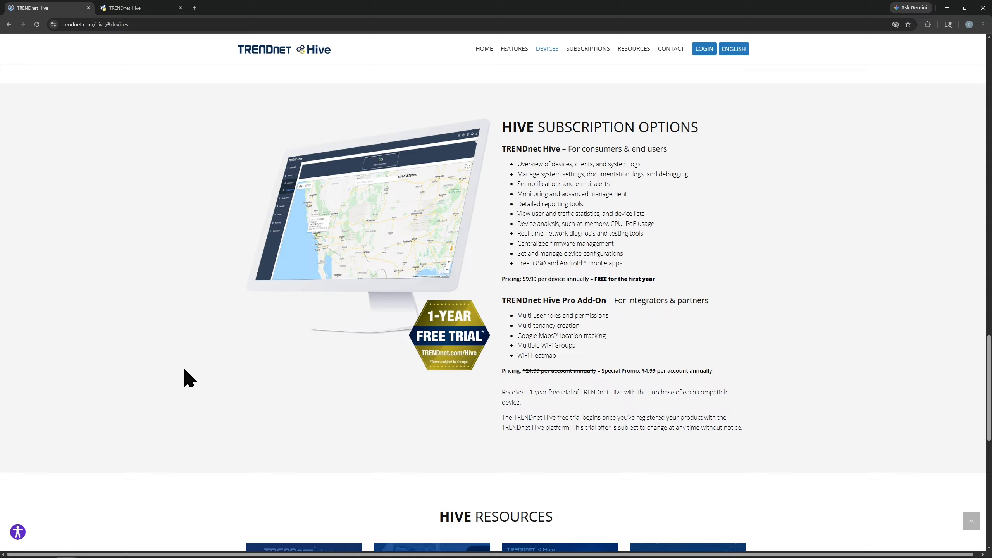
Open the Hive login page and go to the new user registration.
left_click(701, 50)
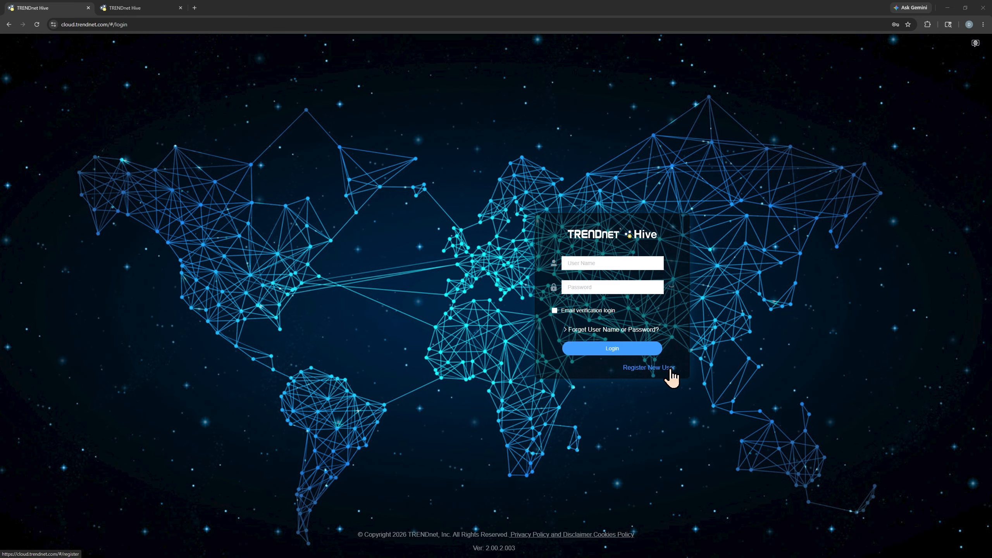
left_click(671, 374)
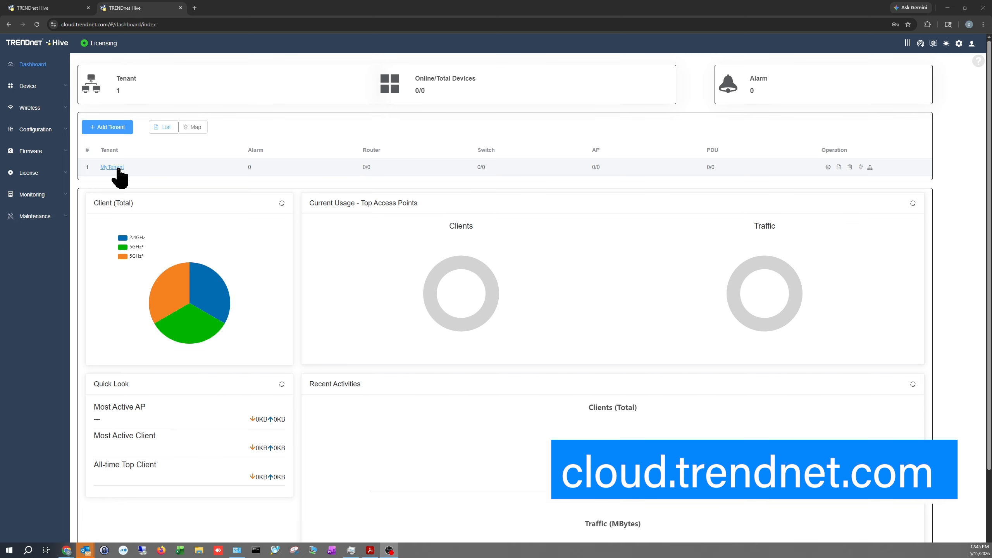
Try to add a tenant without Hive Pro, open the Pro add-on license purchase page, and close that session.
left_click(122, 132)
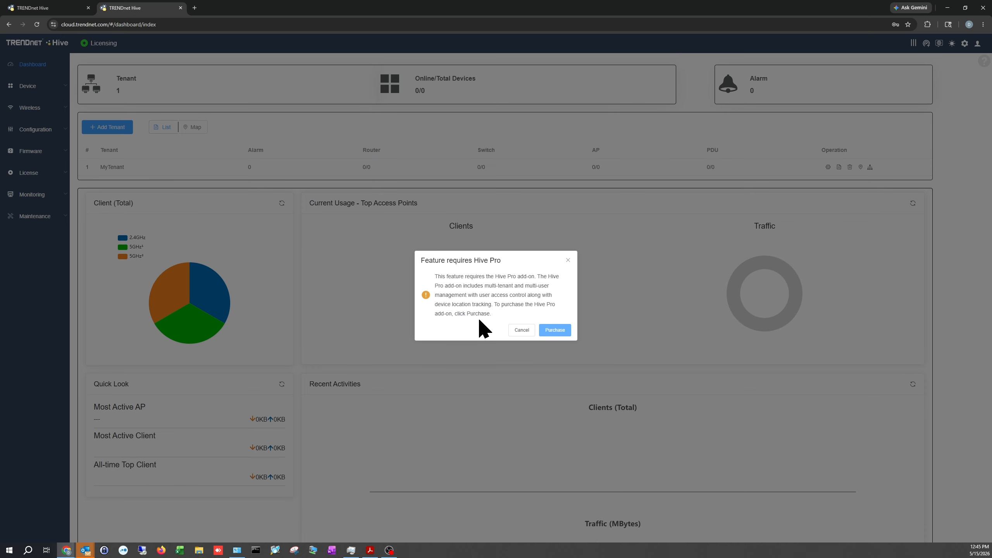
left_click(559, 331)
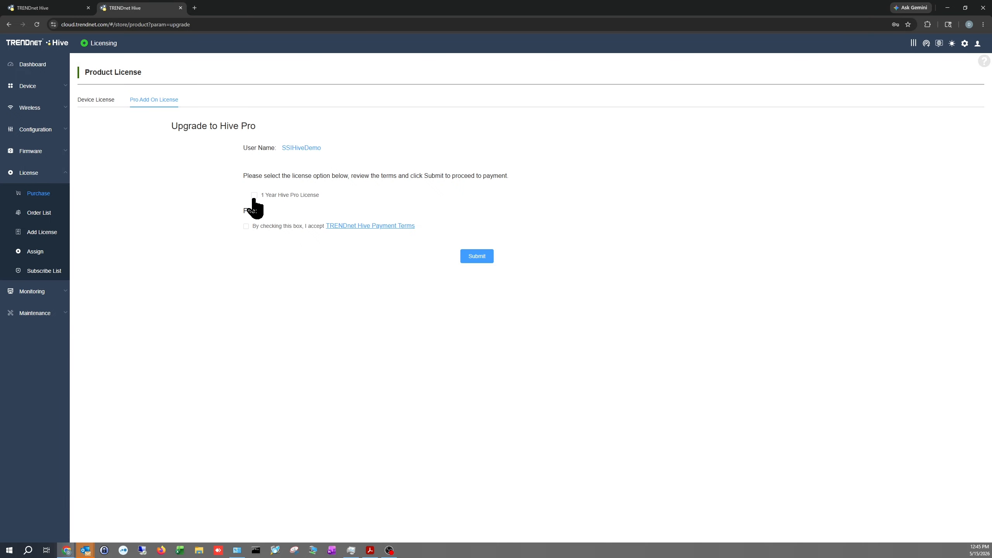
key("ctrl+w")
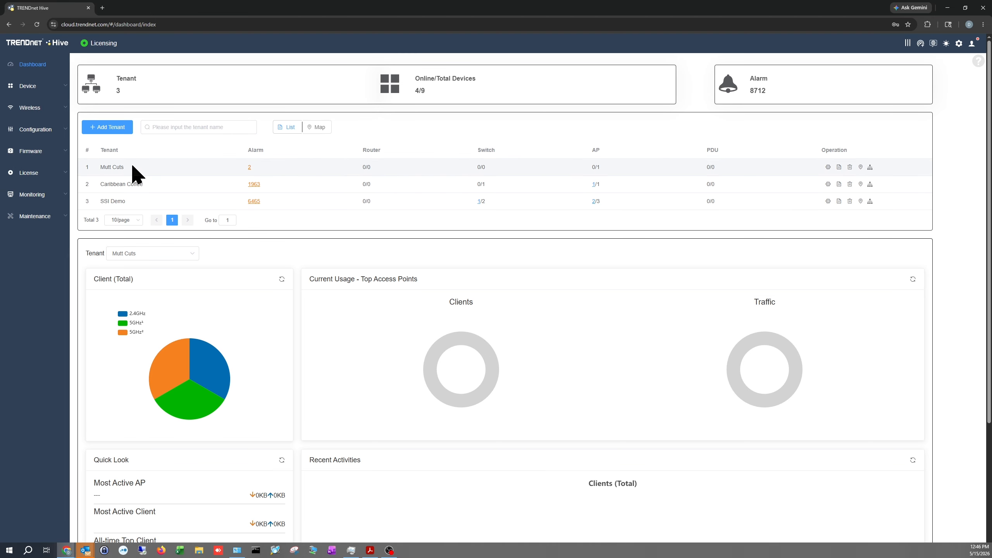
Start a new tenant and name it SSIDemo.
left_click(104, 130)
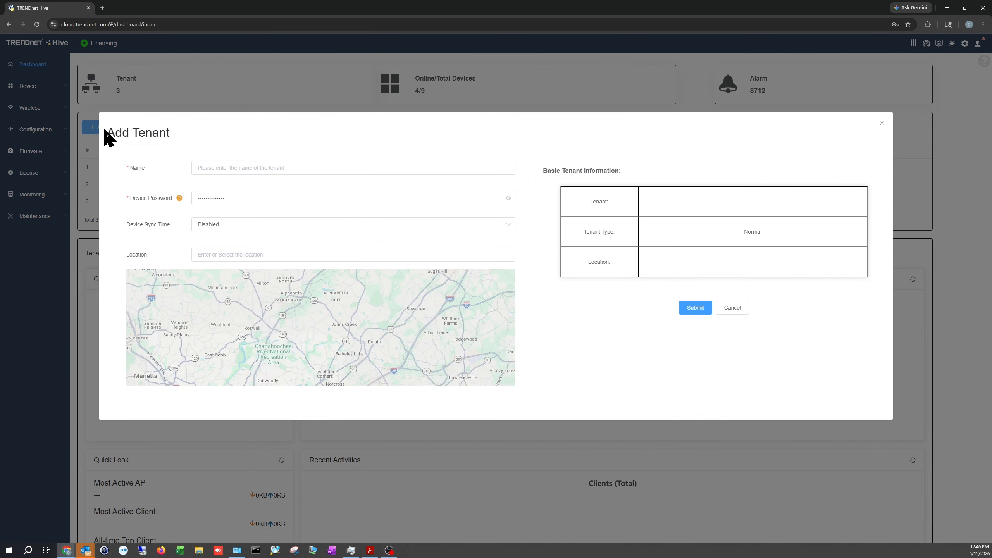
left_click(255, 169)
type("SSIDemo")
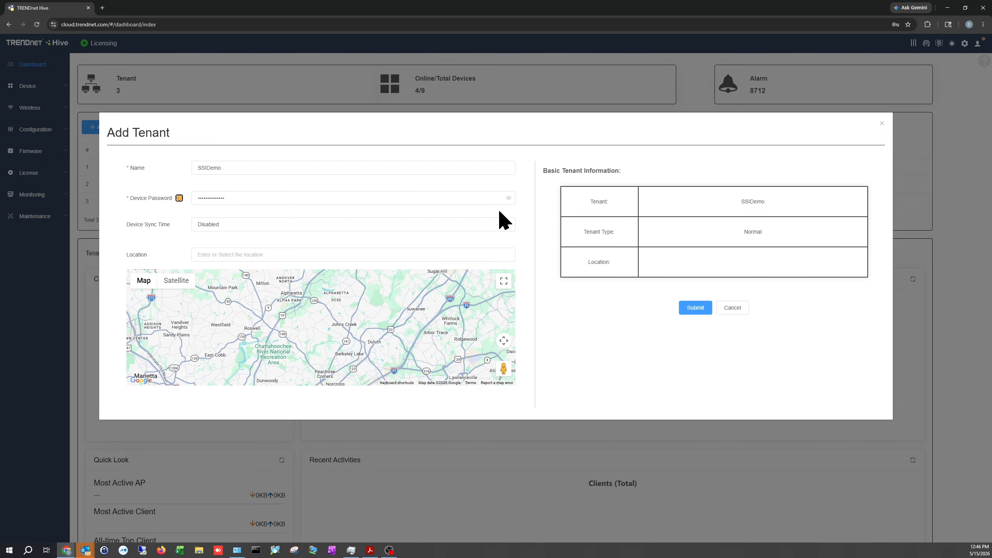
Enable the tenant's device sync time with (GMT-05:00) Eastern Time (US/Canada) and daylight saving, and paste its location.
left_click(509, 227)
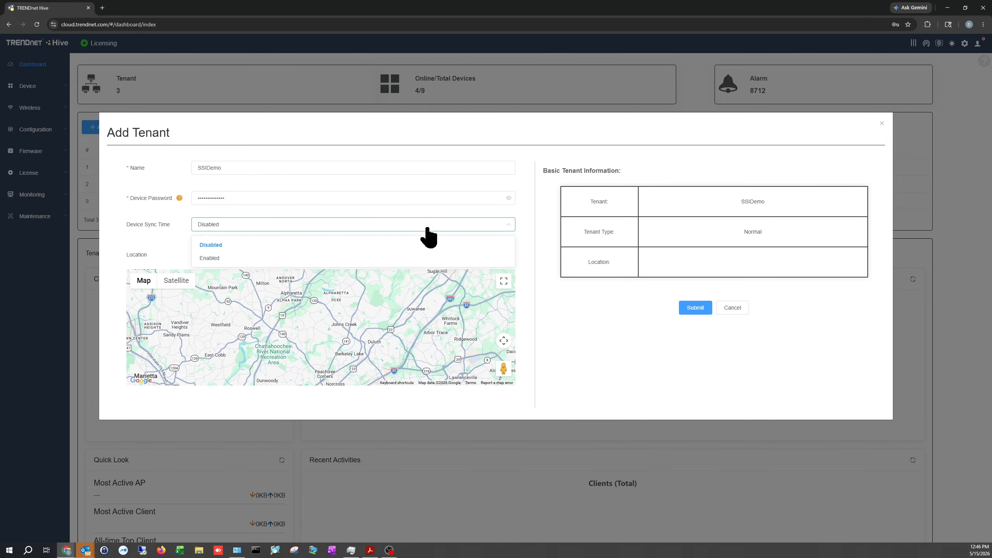
left_click(212, 259)
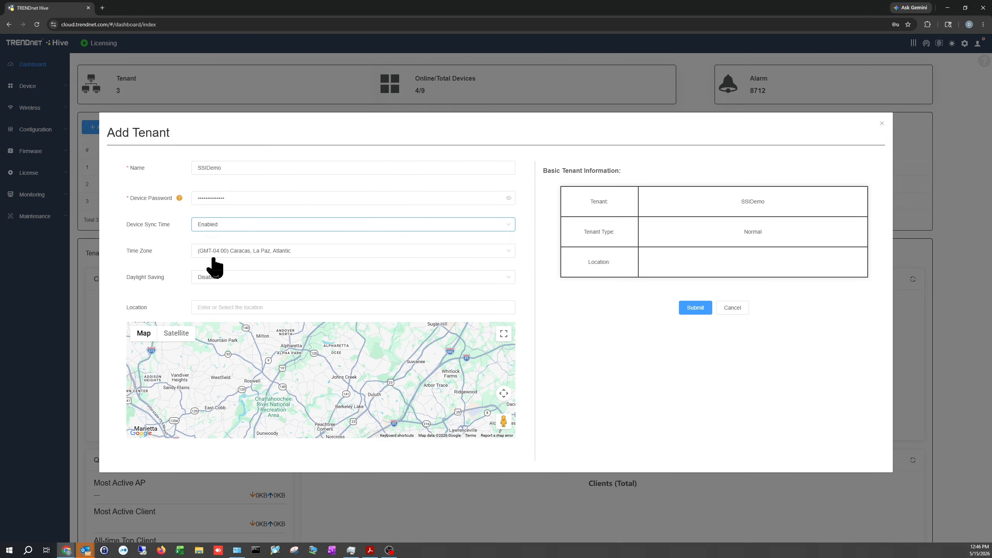
left_click(310, 252)
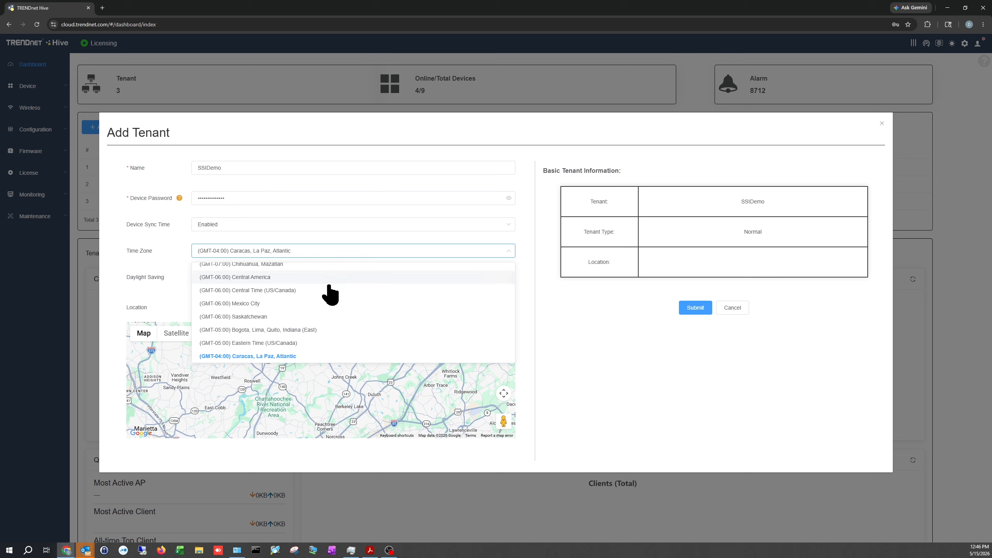
left_click(311, 343)
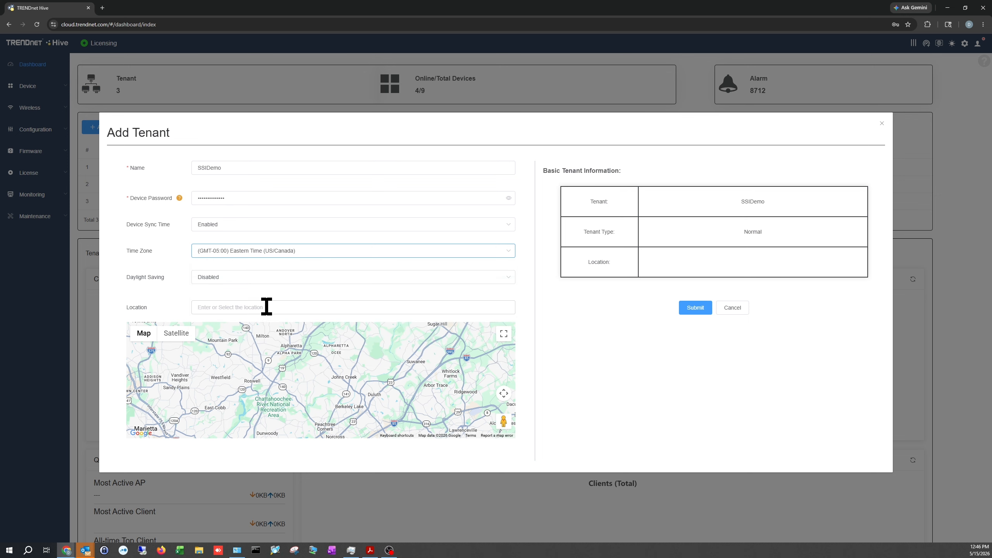
left_click(227, 277)
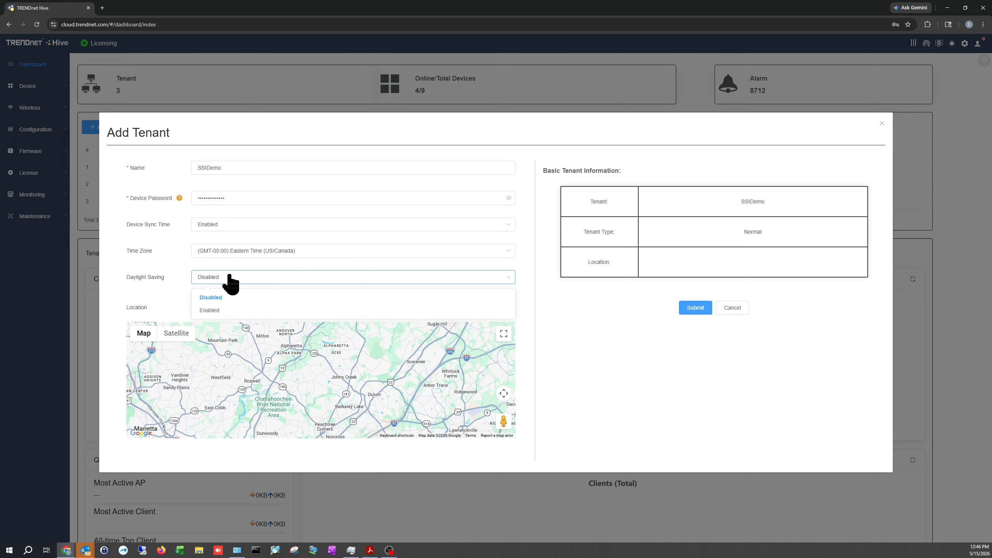
left_click(222, 311)
left_click(234, 368)
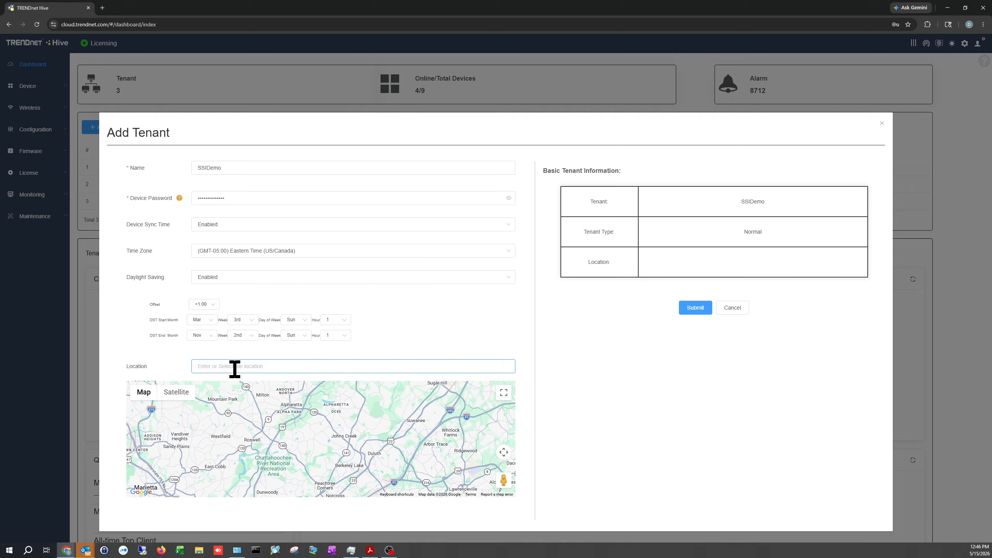
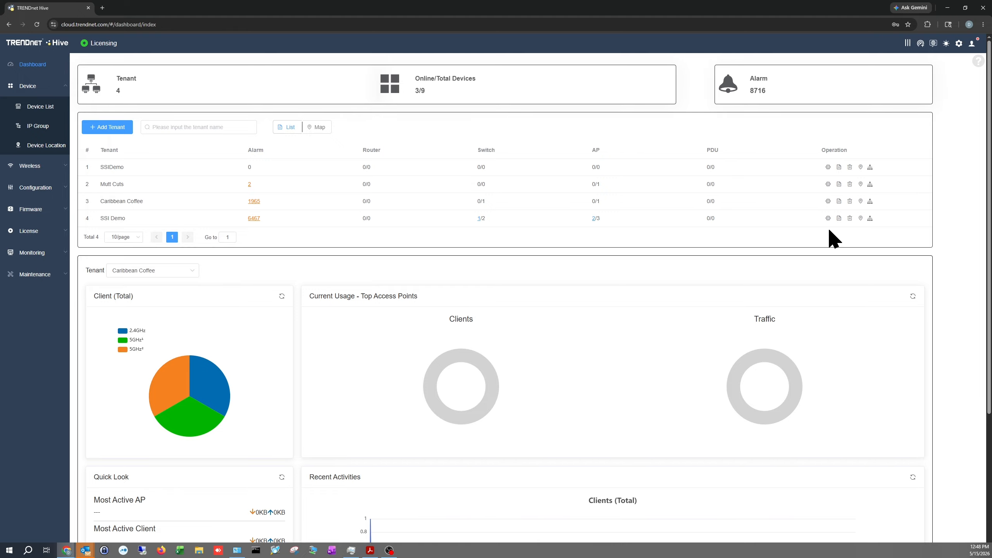
Review the Mutt Cuts tenant's settings and open its next row operation.
left_click(828, 184)
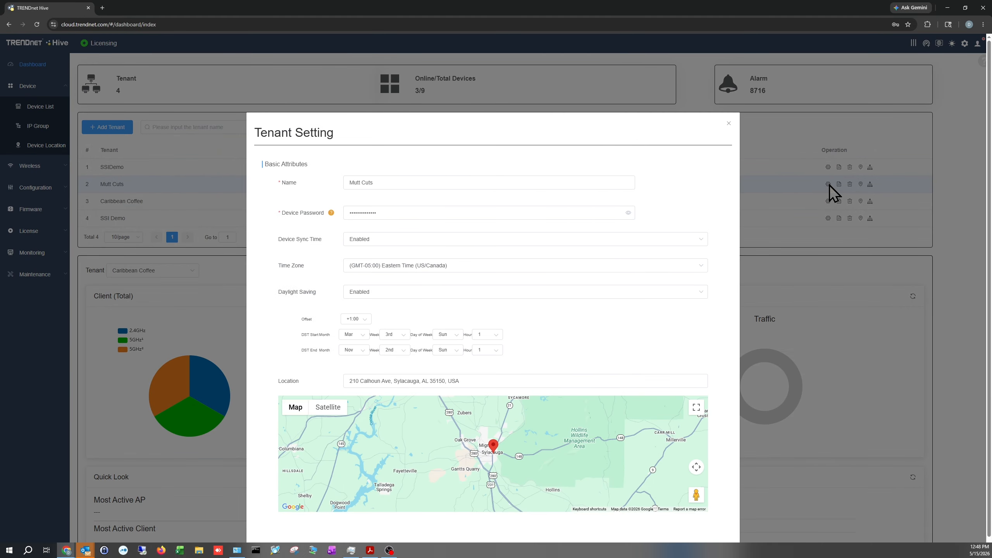
left_click(838, 184)
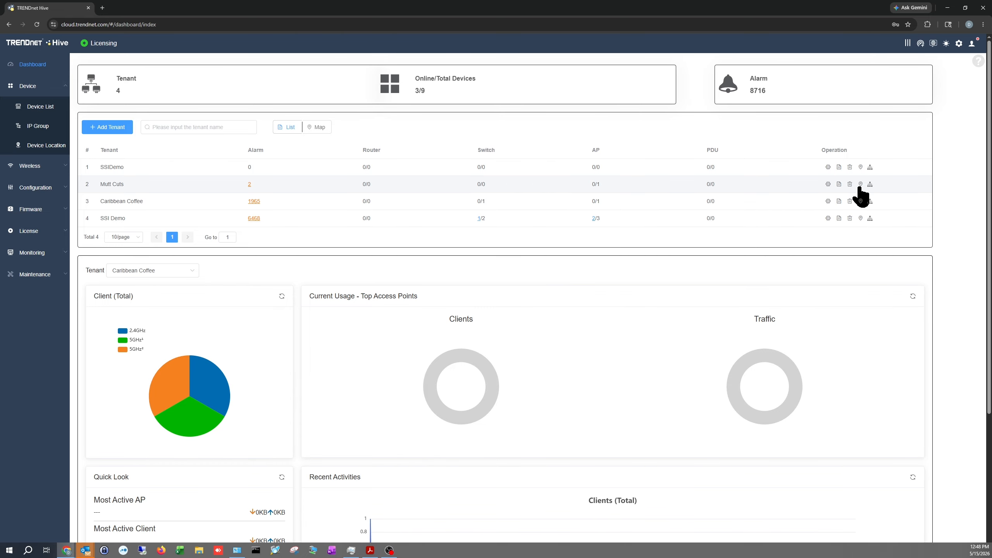
Inspect the Caribbean Coffee tenant's marker on the map and open the SSI Demo tenant's topology from the tenant list.
left_click(860, 199)
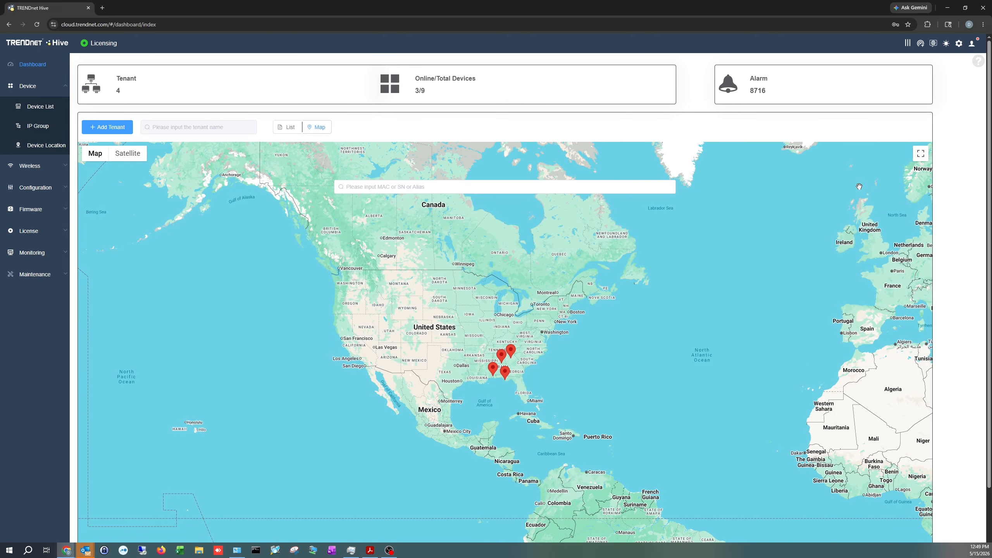
left_click(507, 375)
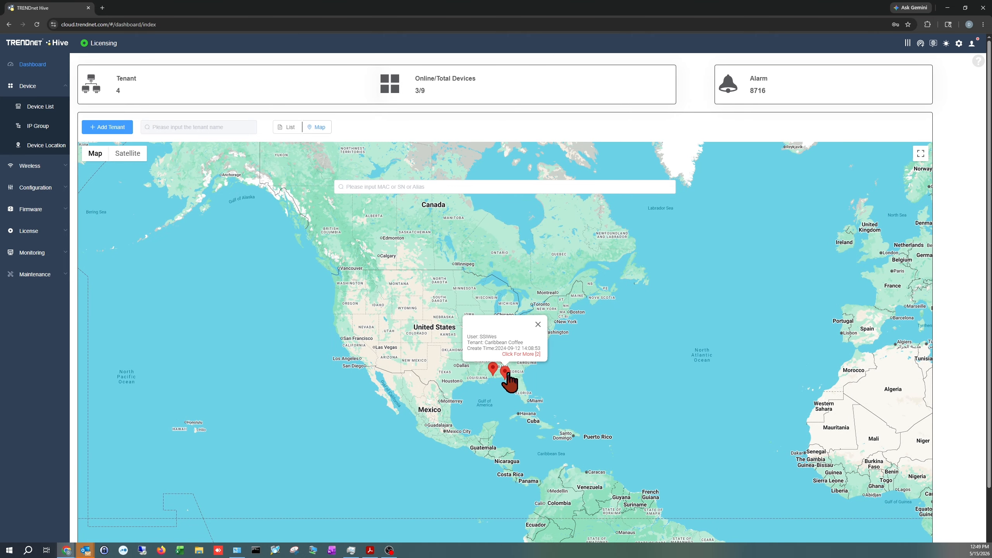
left_click(539, 326)
left_click(294, 128)
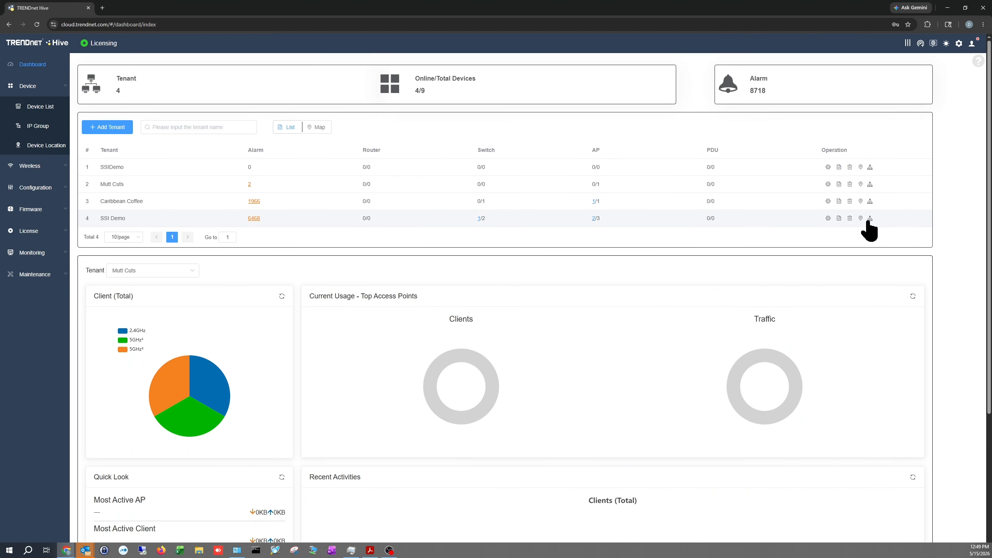
left_click(870, 219)
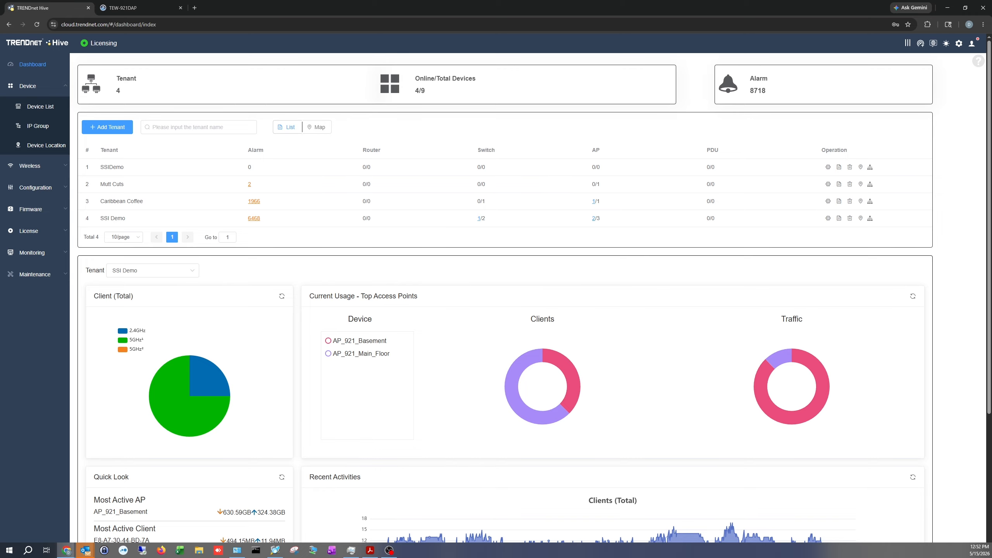
Switch to the TEW-921DAP's setup wizard and set and confirm a new login password for the admin user.
left_click(125, 9)
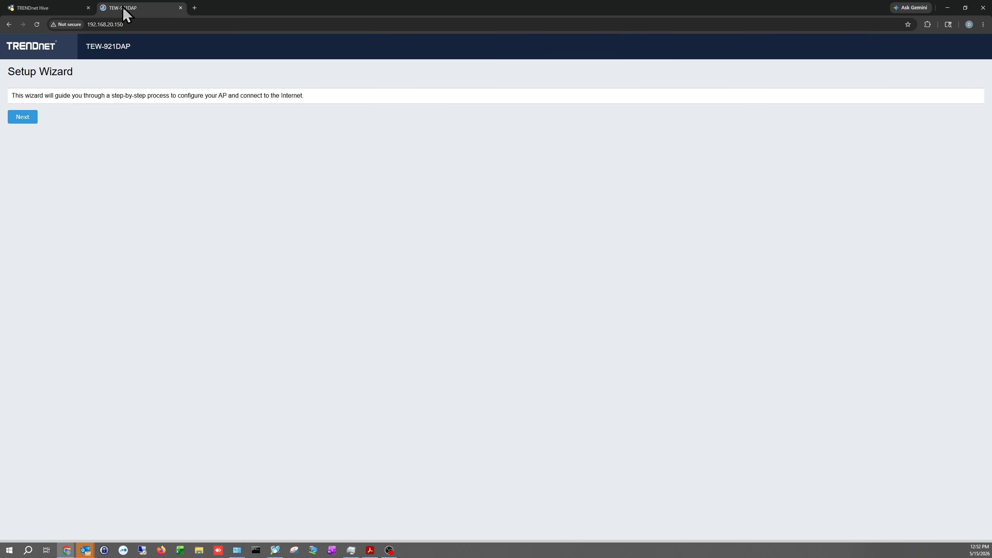
left_click(26, 117)
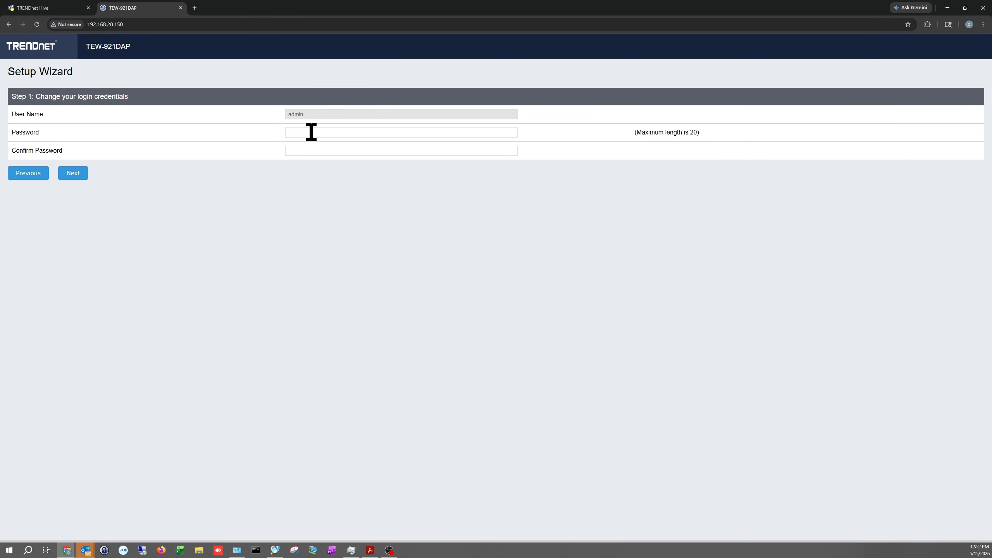
double_click(65, 130)
left_click(336, 133)
key("ctrl+v")
left_click(341, 150)
key("ctrl+v")
type("•")
left_click(74, 173)
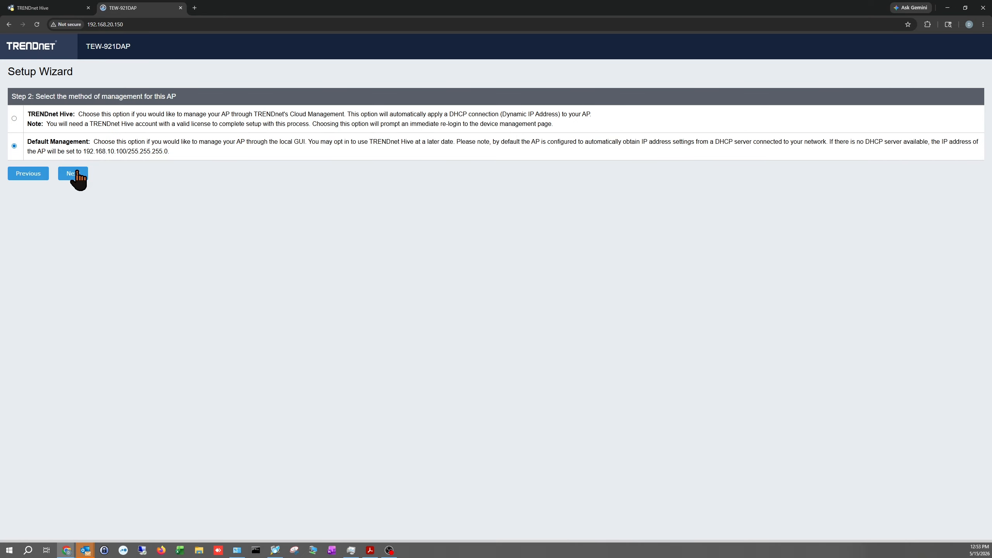
Choose TRENDnet Hive as the AP's management method and accept the Eastern Time (US/Canada) time zone.
left_click(14, 118)
left_click(73, 176)
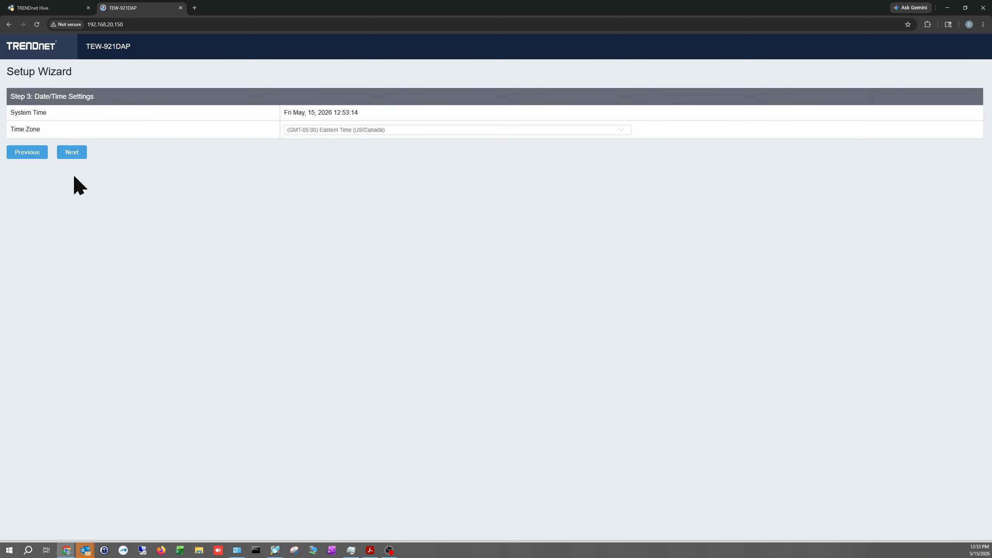
left_click(67, 153)
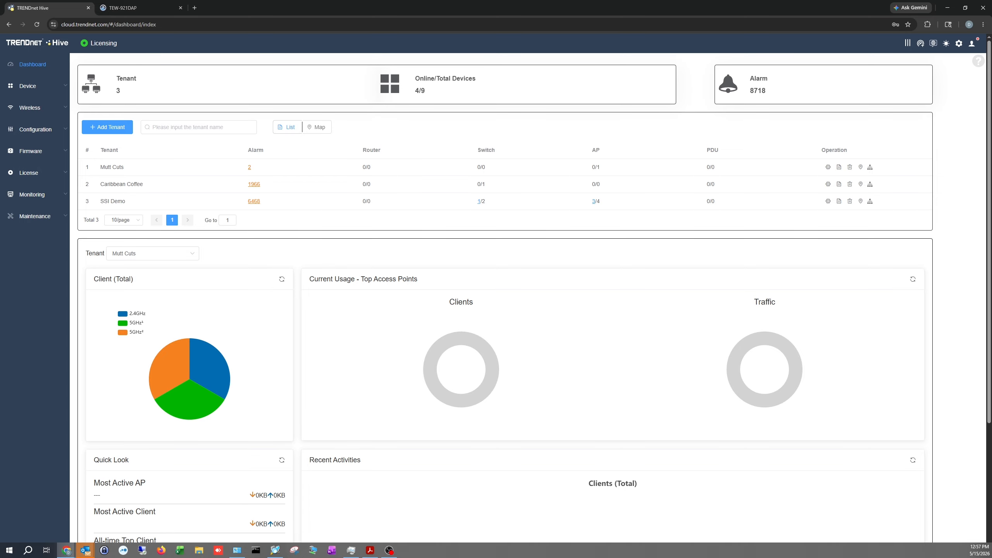
In the Hive device list, change the alias of the newly added TEW-921DAP access point to CaribbeanMainAP.
left_click(39, 87)
left_click(48, 111)
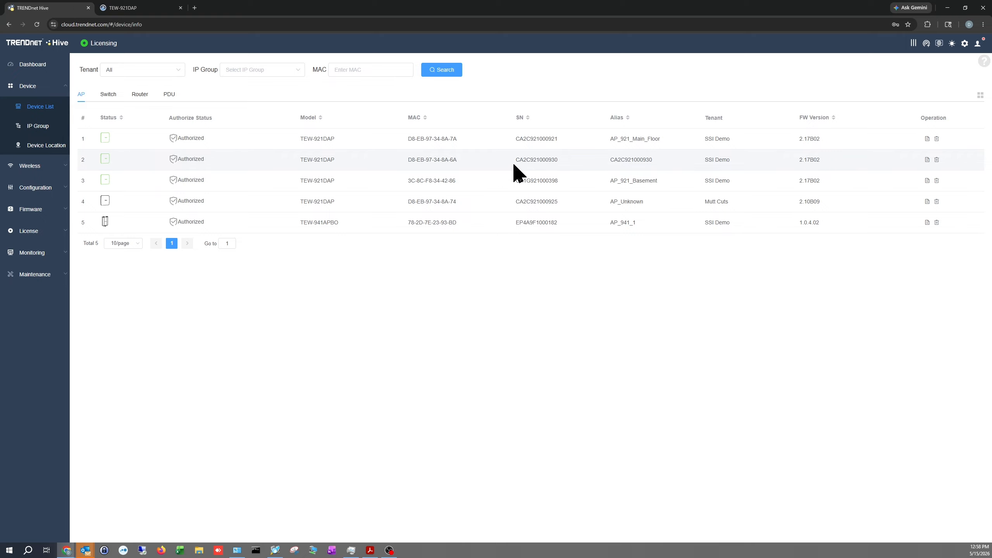
left_click(640, 161)
double_click(479, 151)
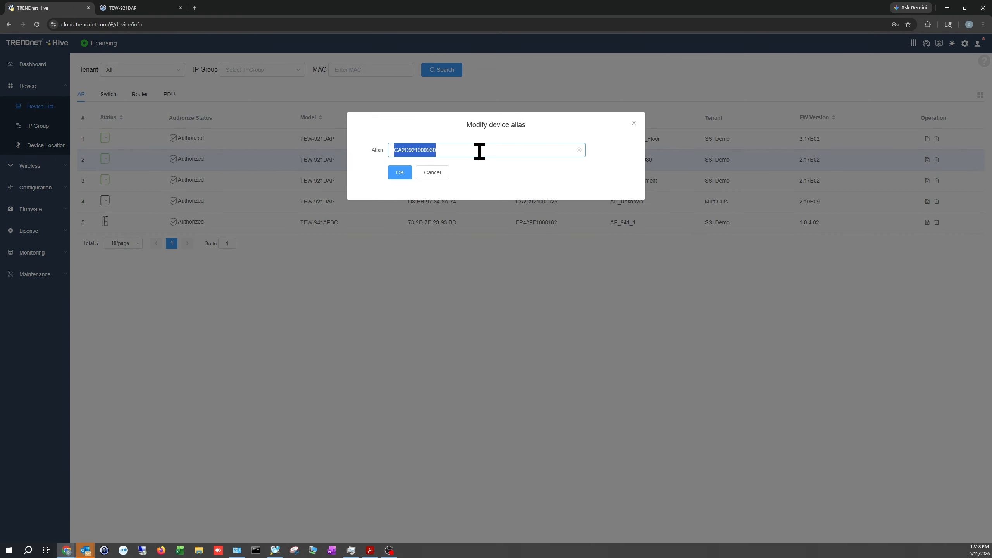
type("Ca")
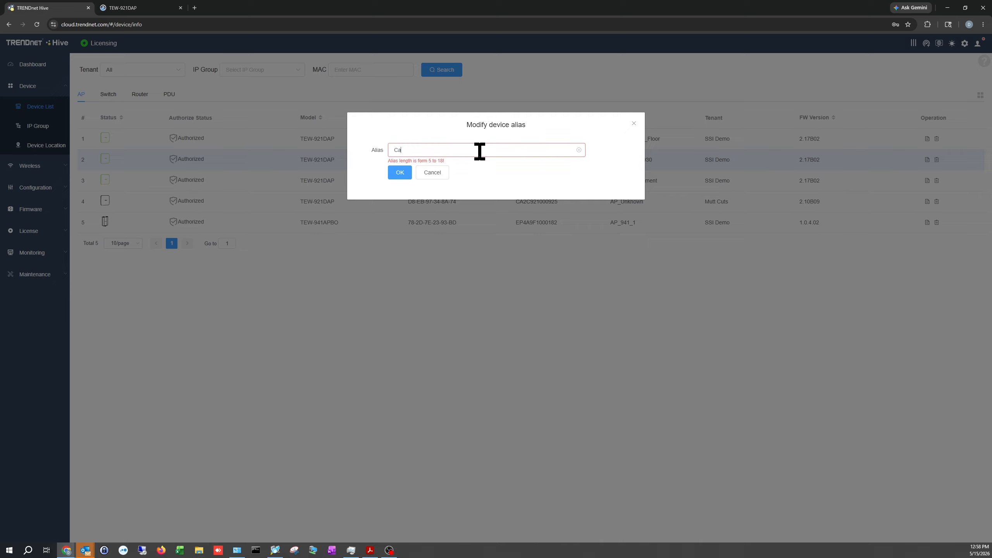
type("ribbeanMainAP")
left_click(401, 174)
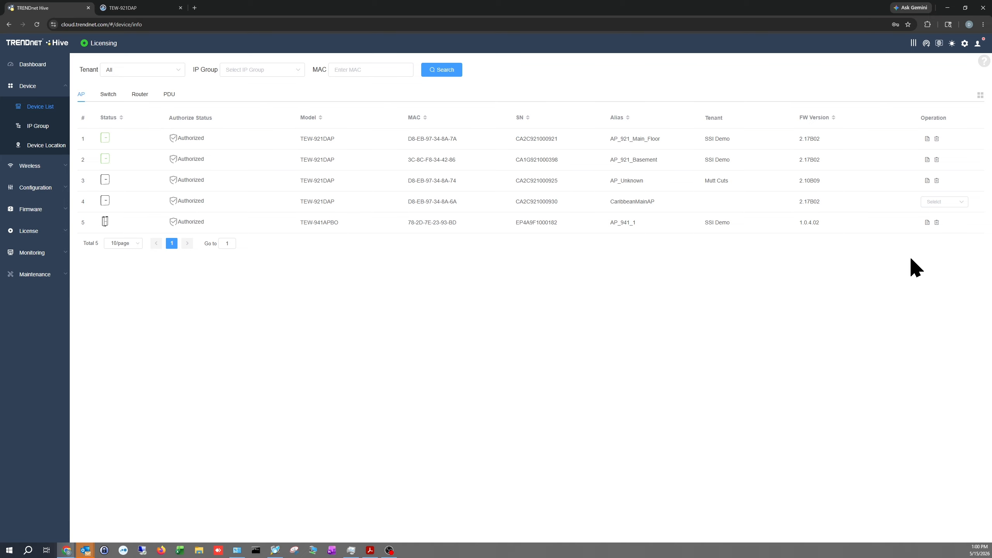
Assign the CaribbeanMainAP access point to the Caribbean Coffee tenant.
left_click(961, 202)
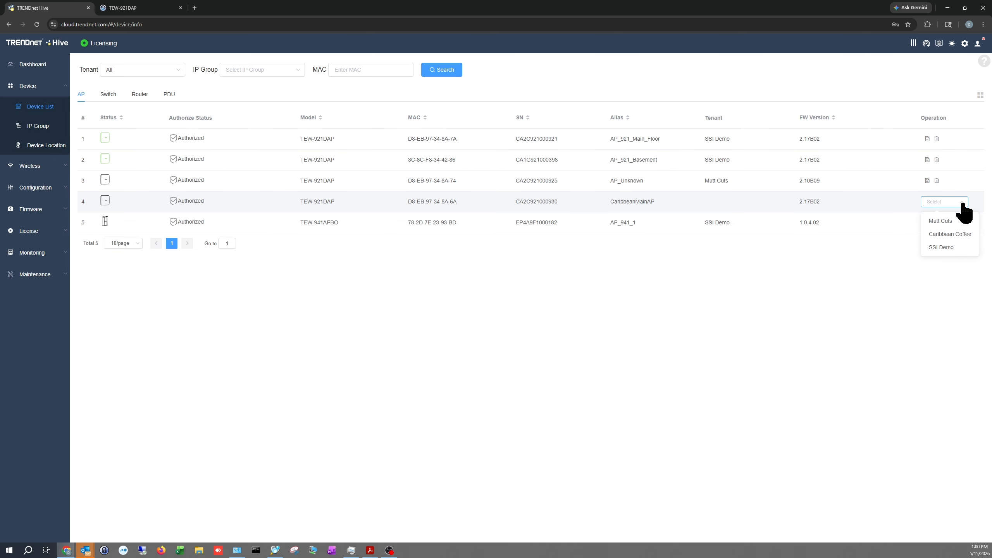
left_click(969, 236)
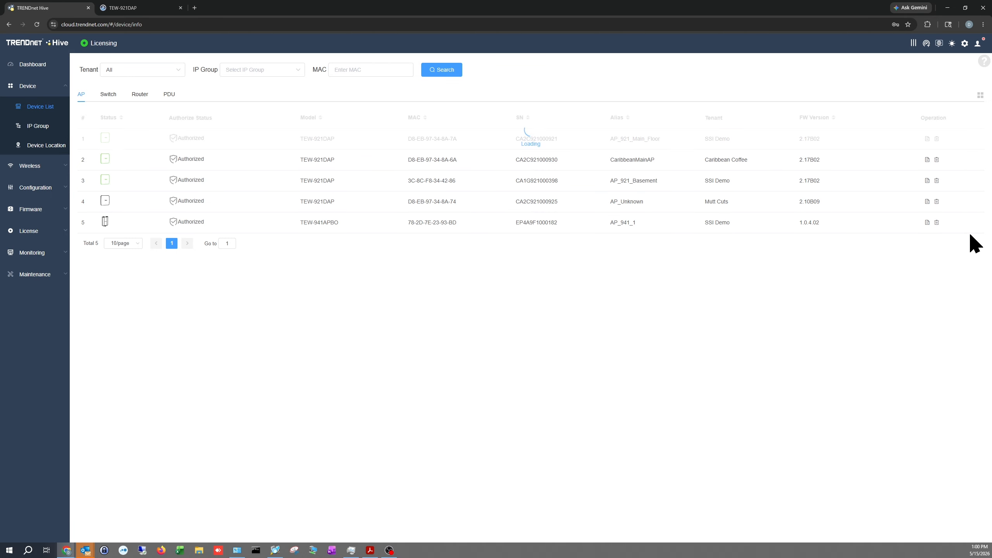